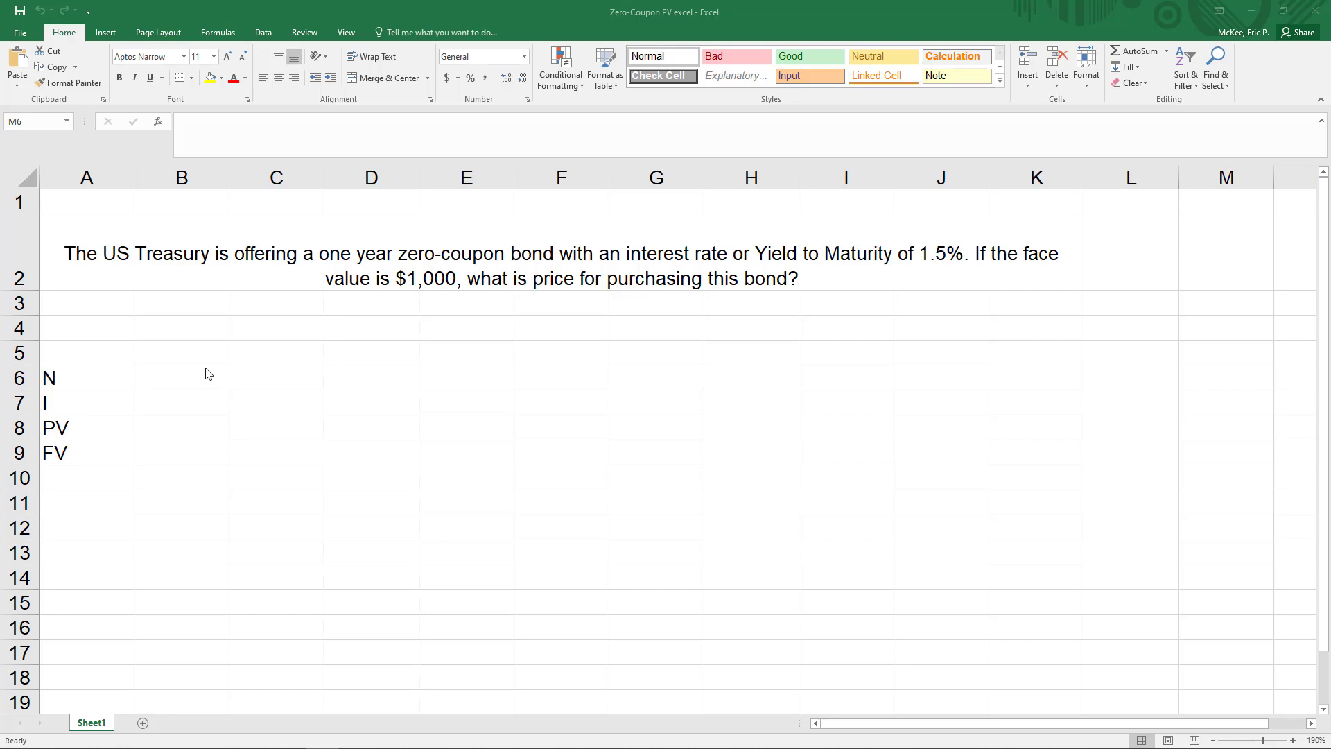
{"action": "left_click", "coordinate": [111, 208]}
{"action": "left_click_drag", "start_coordinate": [298, 215], "coordinate": [834, 312]}
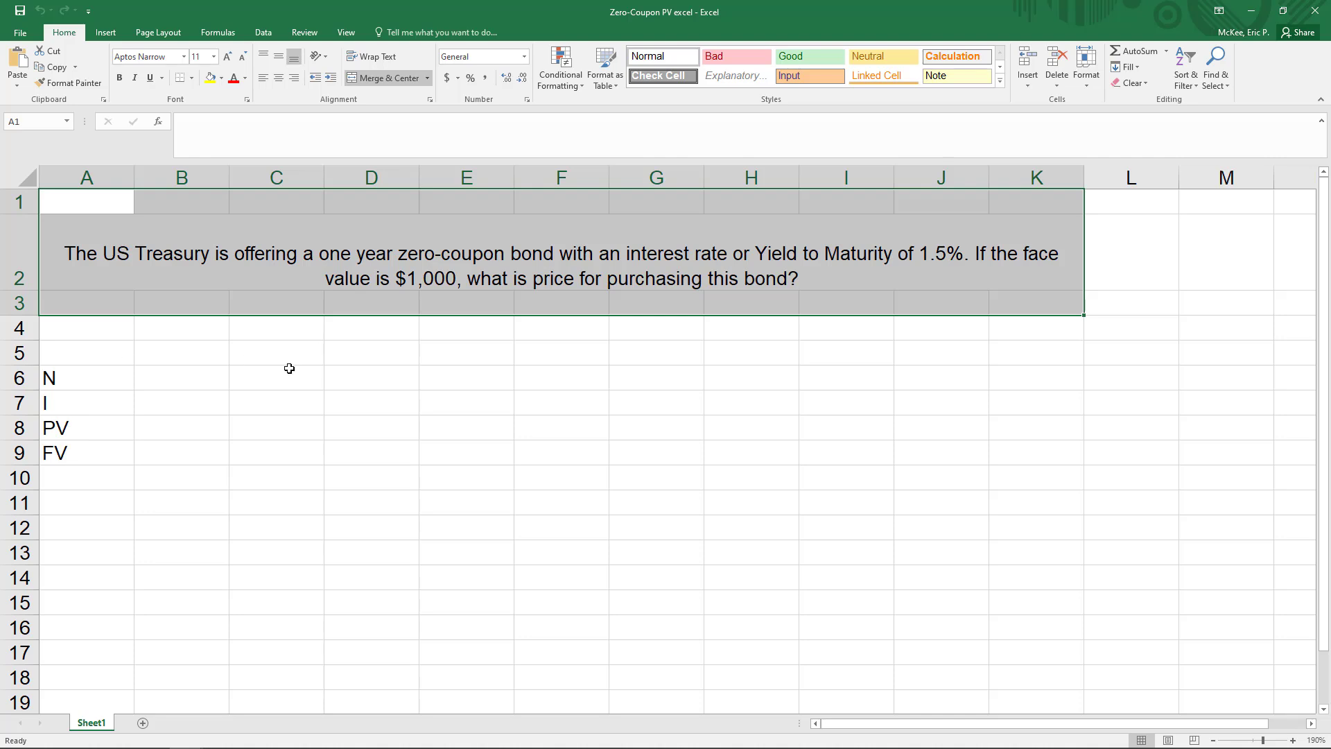
Step: Fill in the bond's known values in column B: 1 for N, .015 for I and 1000 for FV
{"action": "left_click", "coordinate": [164, 381]}
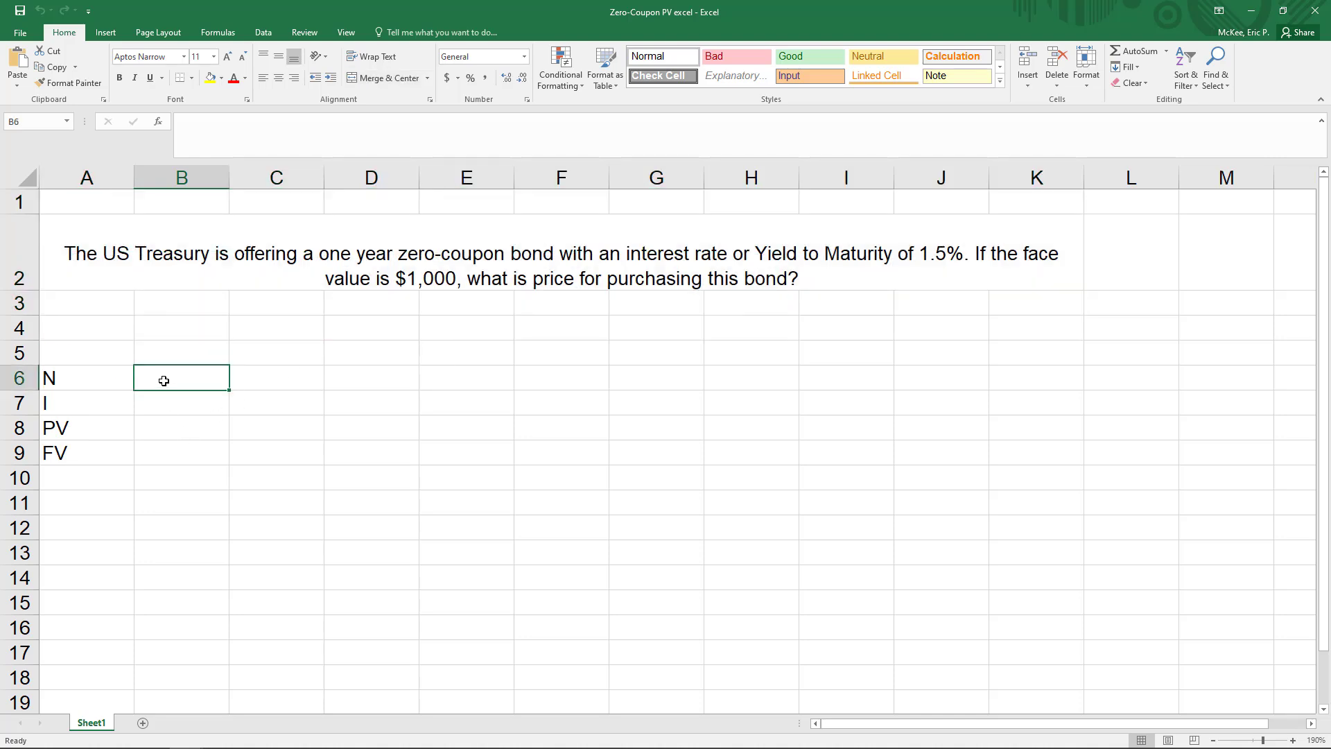
{"action": "type", "text": "1"}
{"action": "key", "text": "Return"}
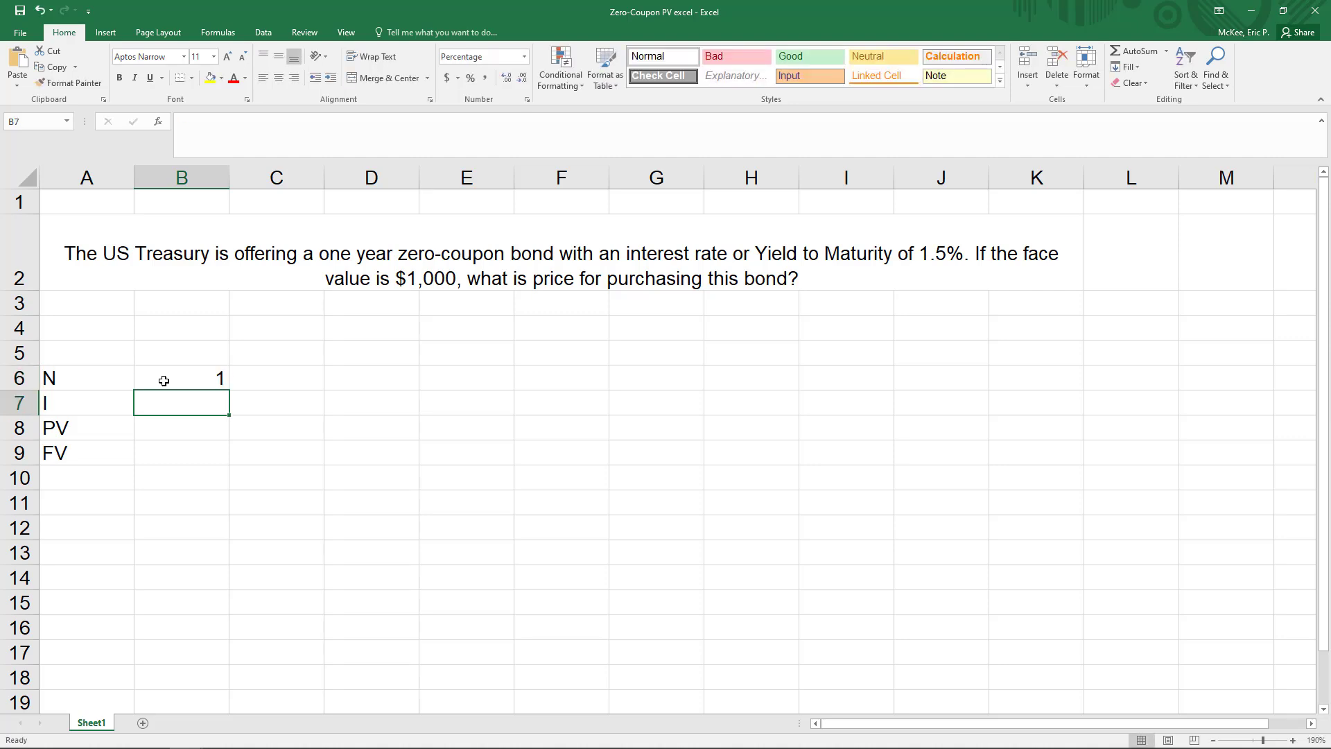
{"action": "type", "text": ".015"}
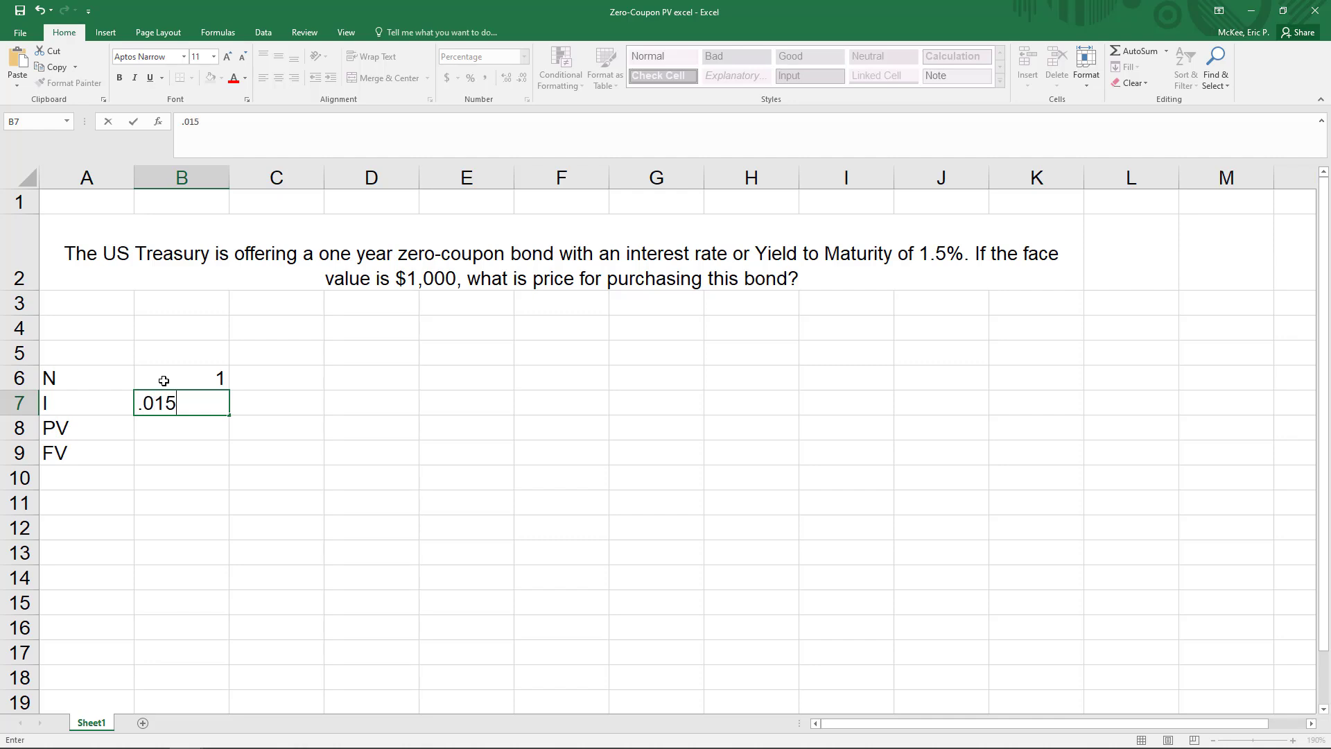
{"action": "key", "text": "Return"}
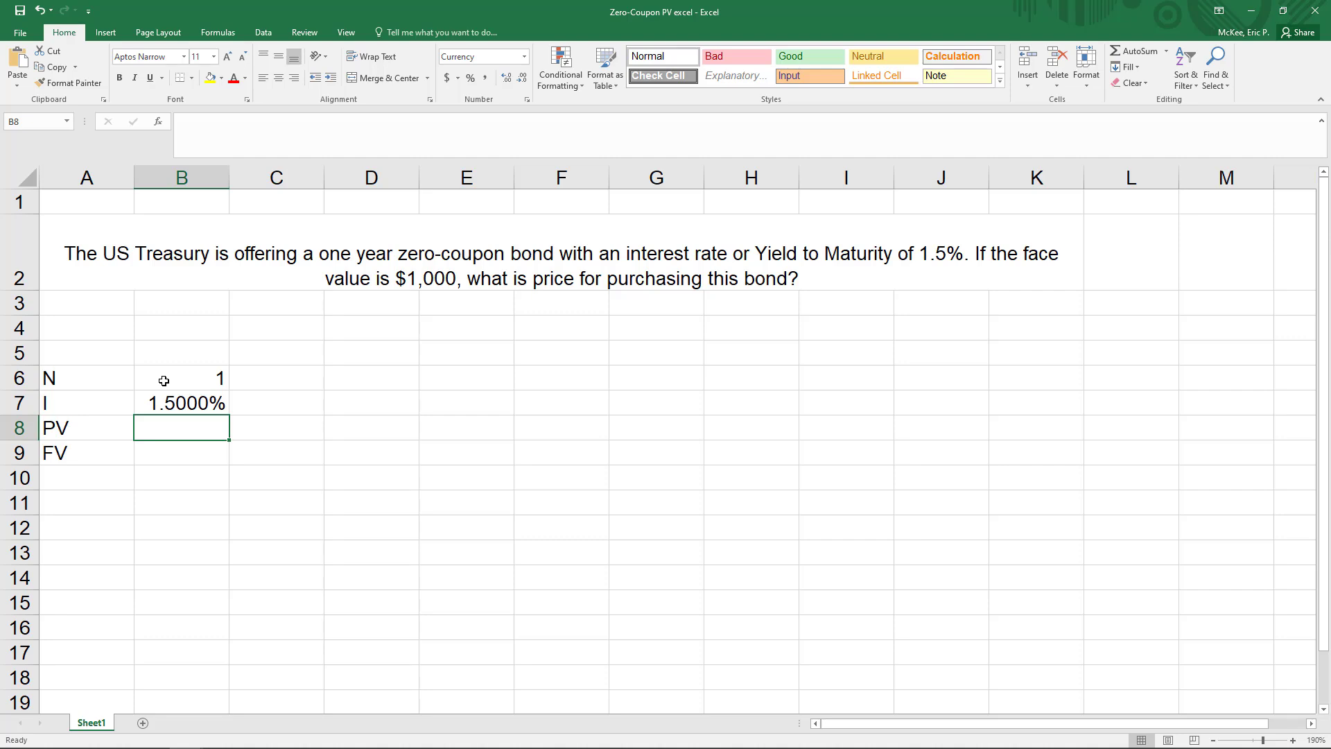
{"action": "key", "text": "Down"}
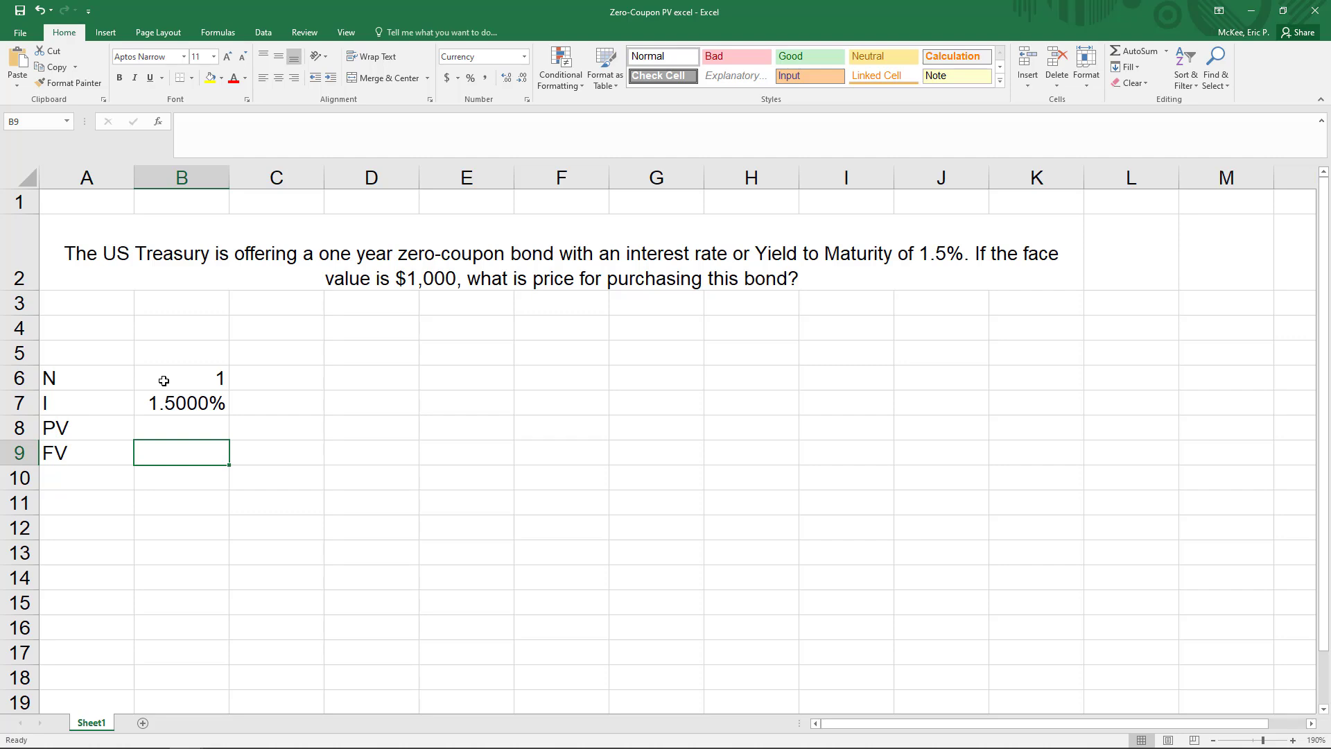
{"action": "type", "text": "1000"}
{"action": "key", "text": "ctrl+Return"}
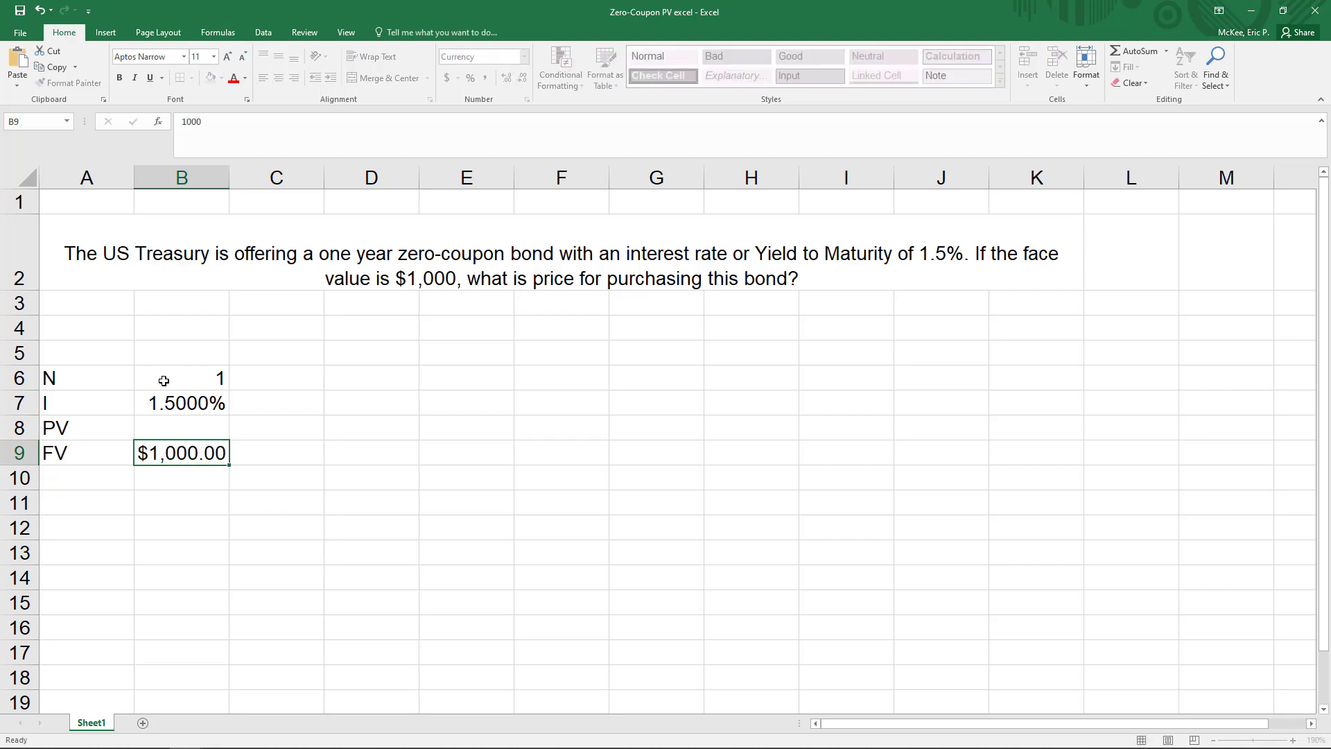
{"action": "key", "text": "Return"}
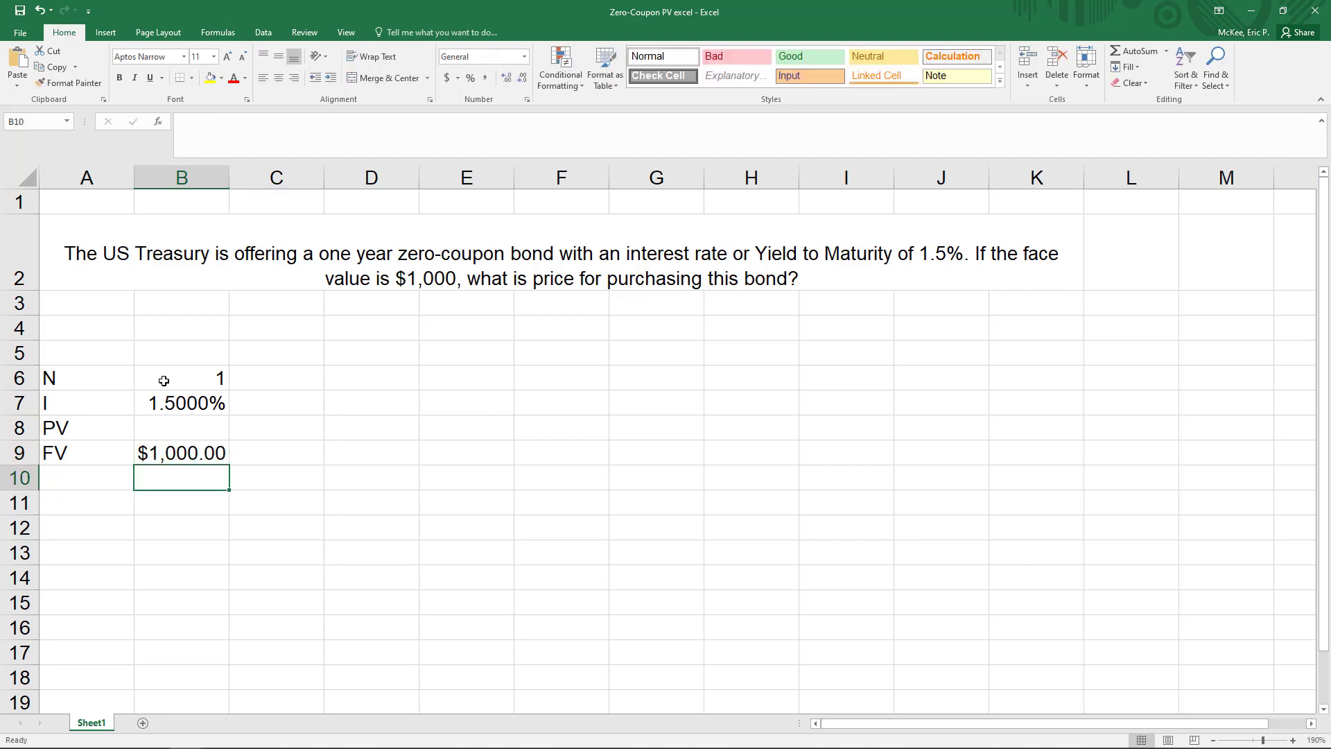
Step: Calculate the bond's present value in cell B8 with the formula =PV(.015,1,0,1000)
{"action": "key", "text": "Up"}
{"action": "key", "text": "Up"}
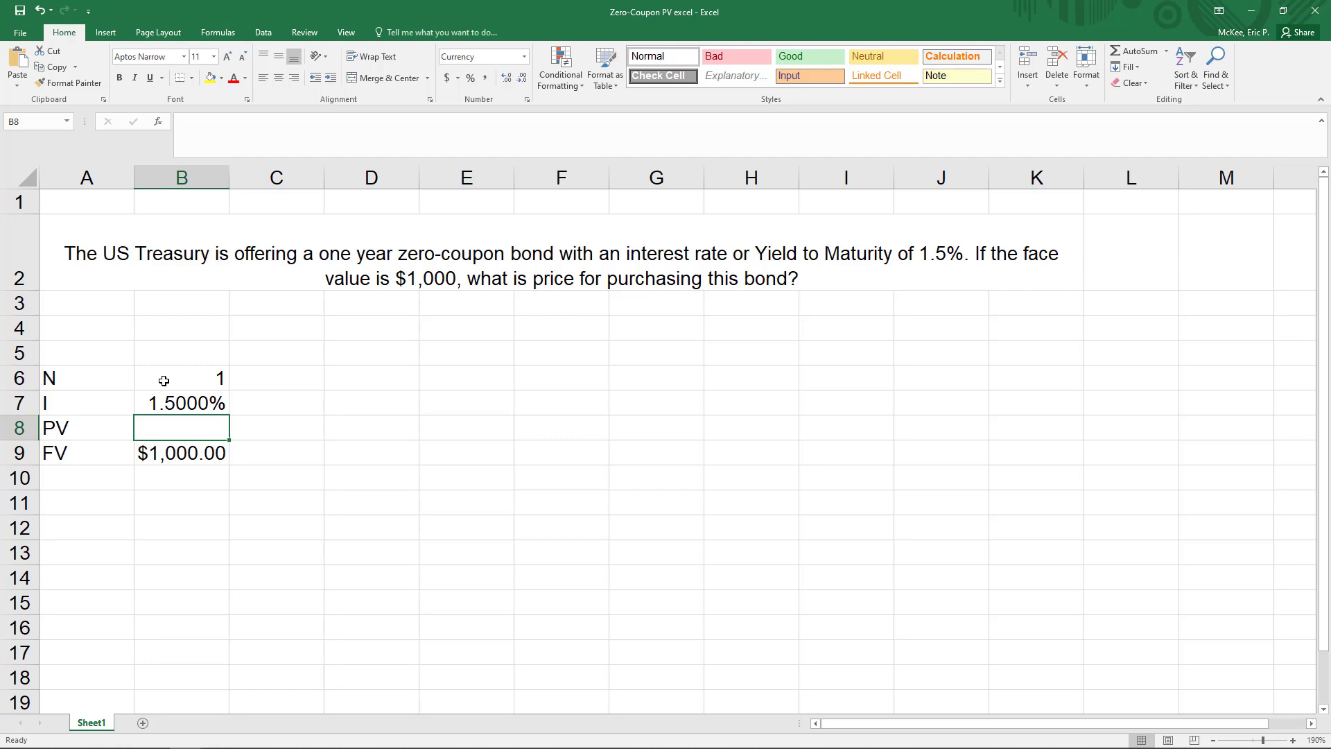
{"action": "type", "text": "=pv"}
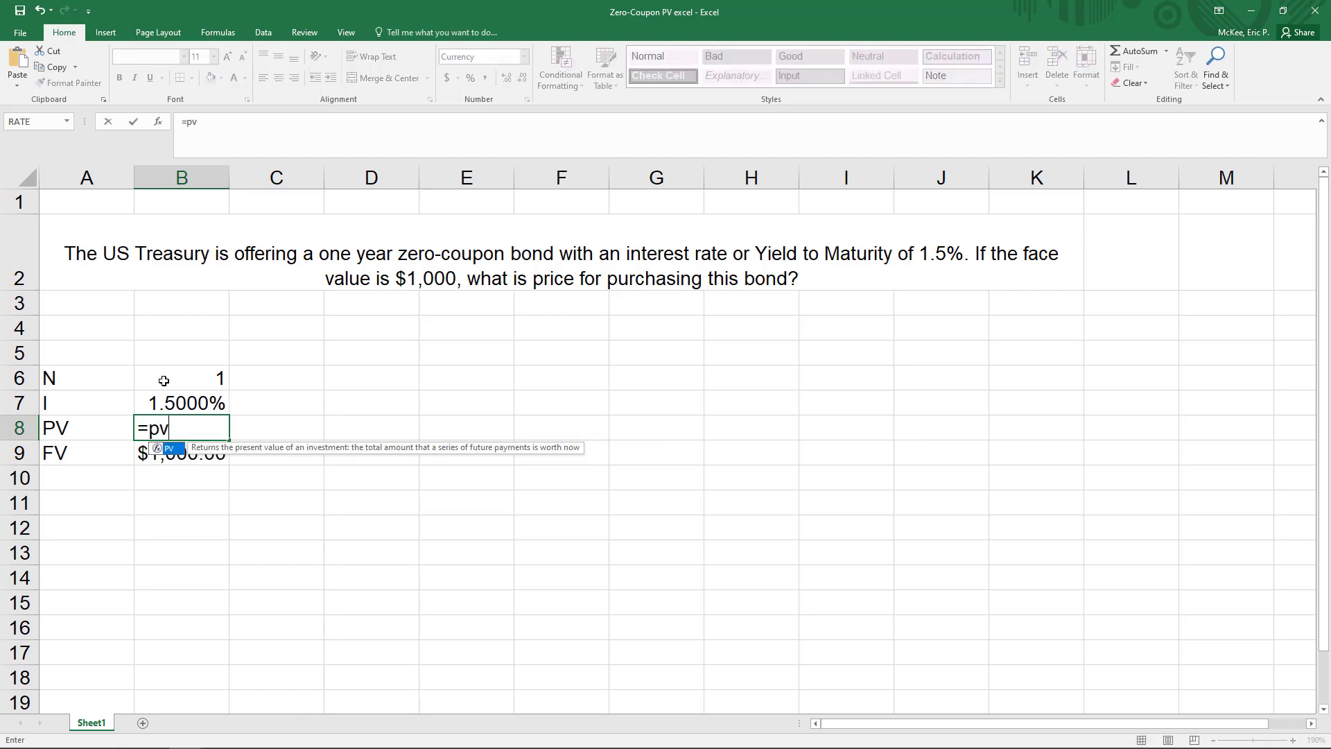
{"action": "type", "text": "("}
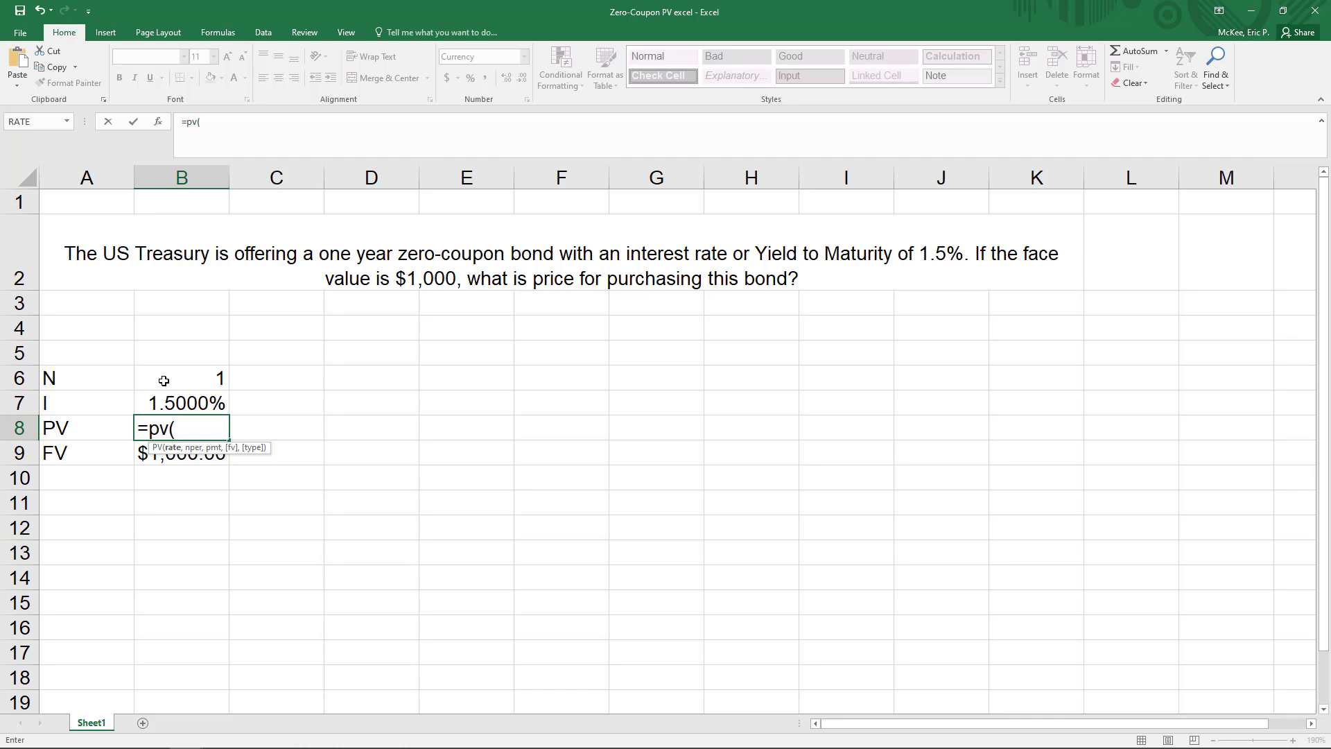
{"action": "type", "text": ".015,1,"}
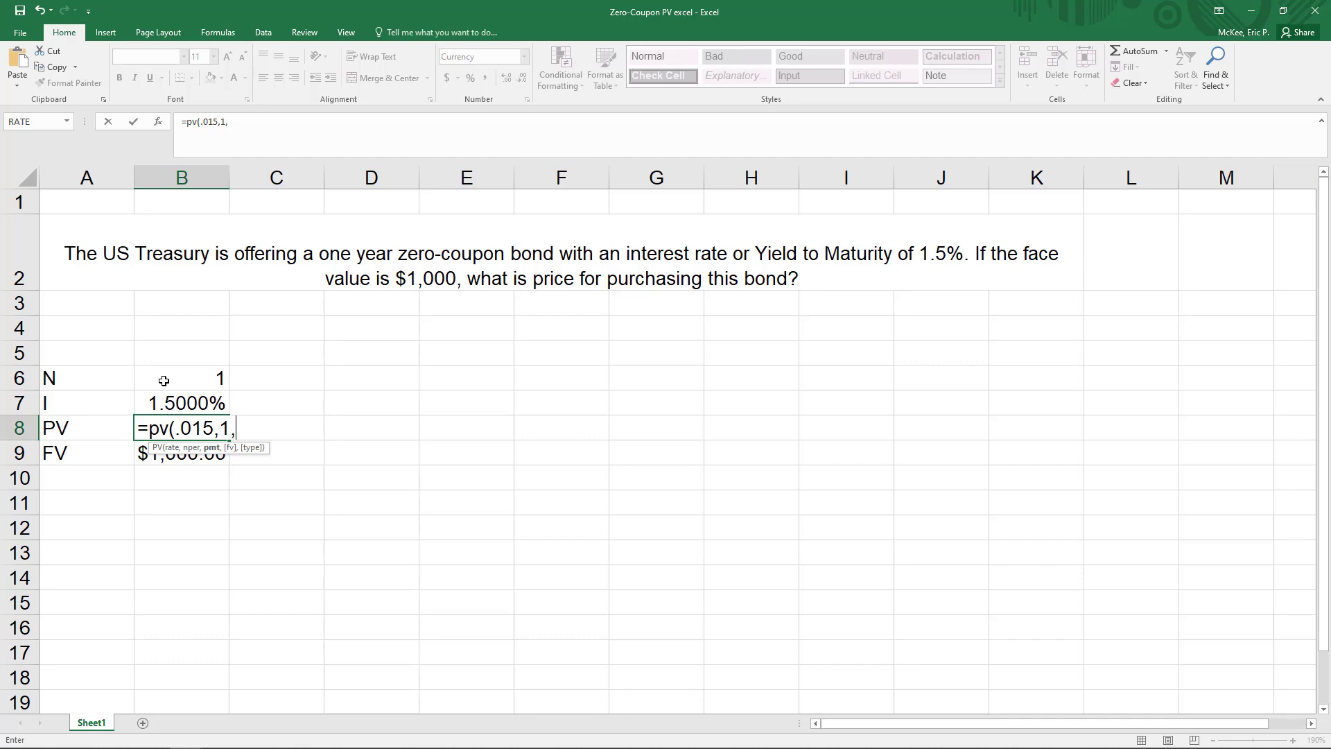
{"action": "type", "text": "0,"}
{"action": "type", "text": "1000)"}
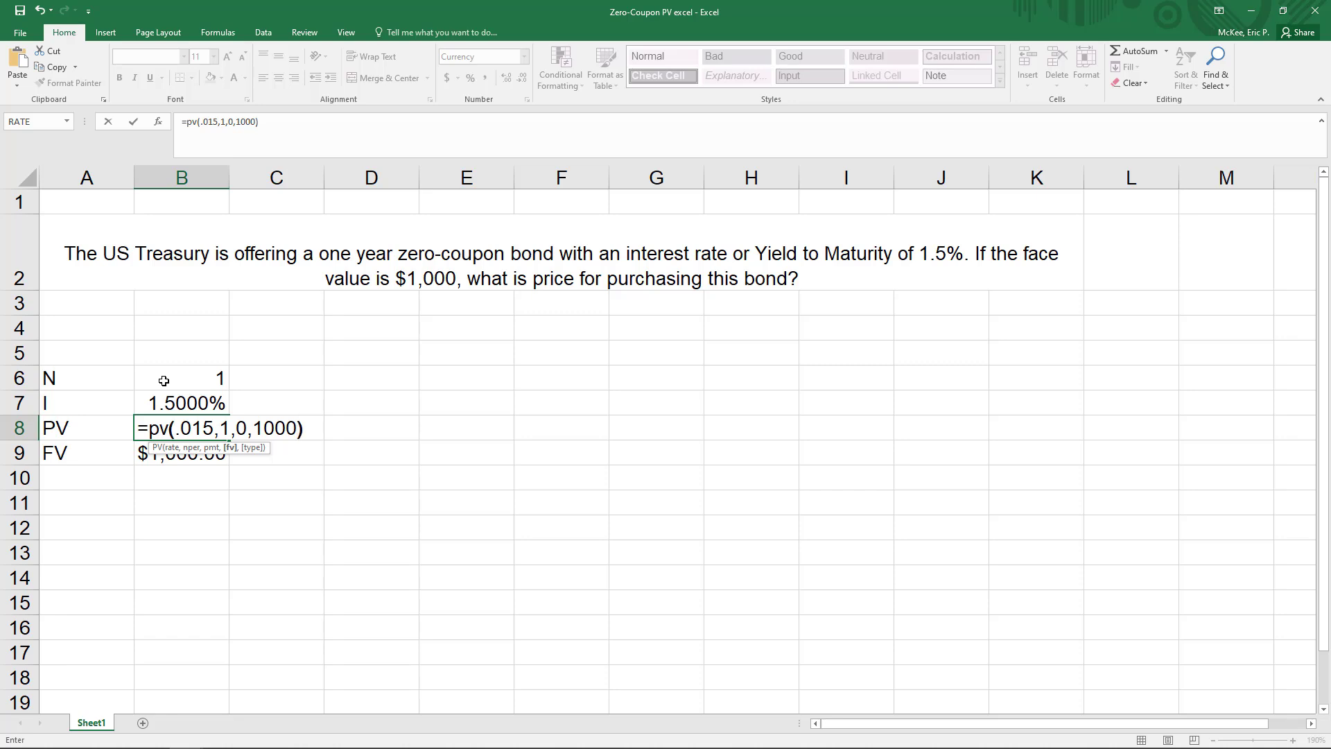
{"action": "key", "text": "Return"}
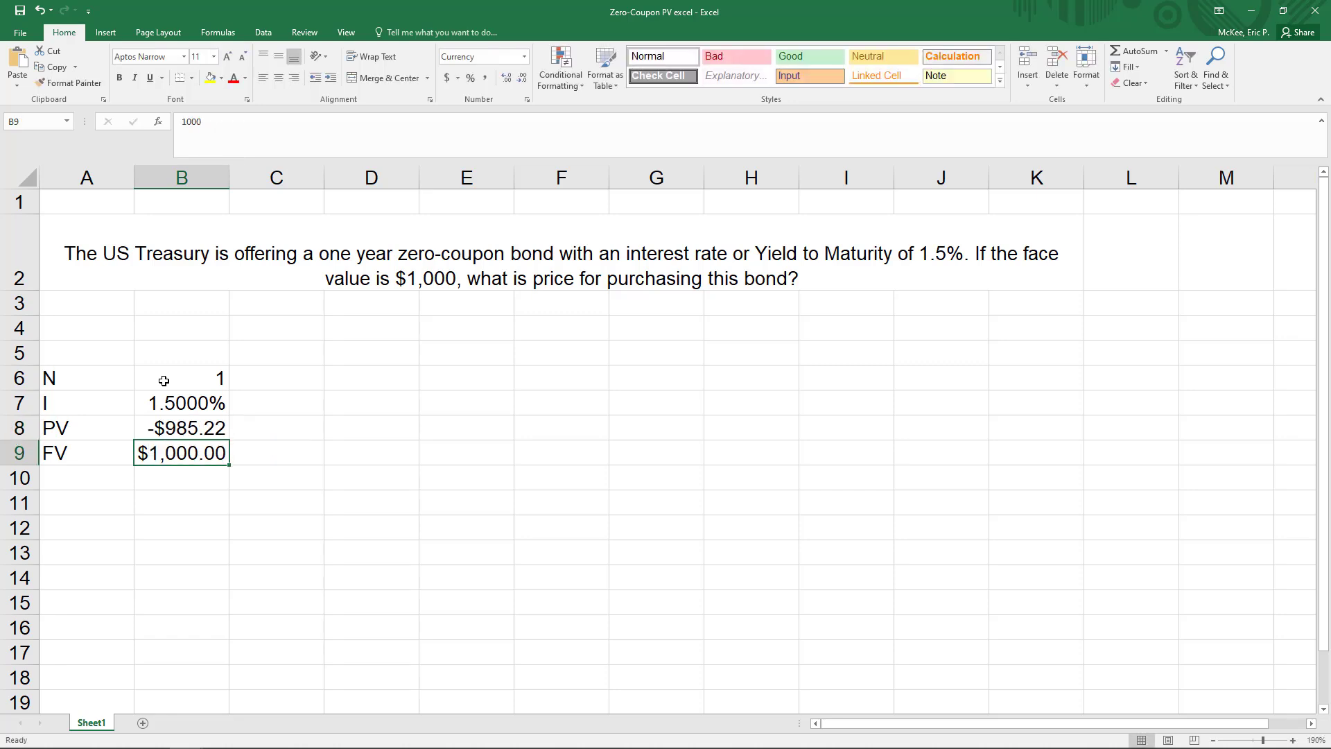
Step: Replace the hard-coded arguments of the PV formula in B8 with cell references so it reads =PV(B7,B6,0,B9)
{"action": "key", "text": "Up"}
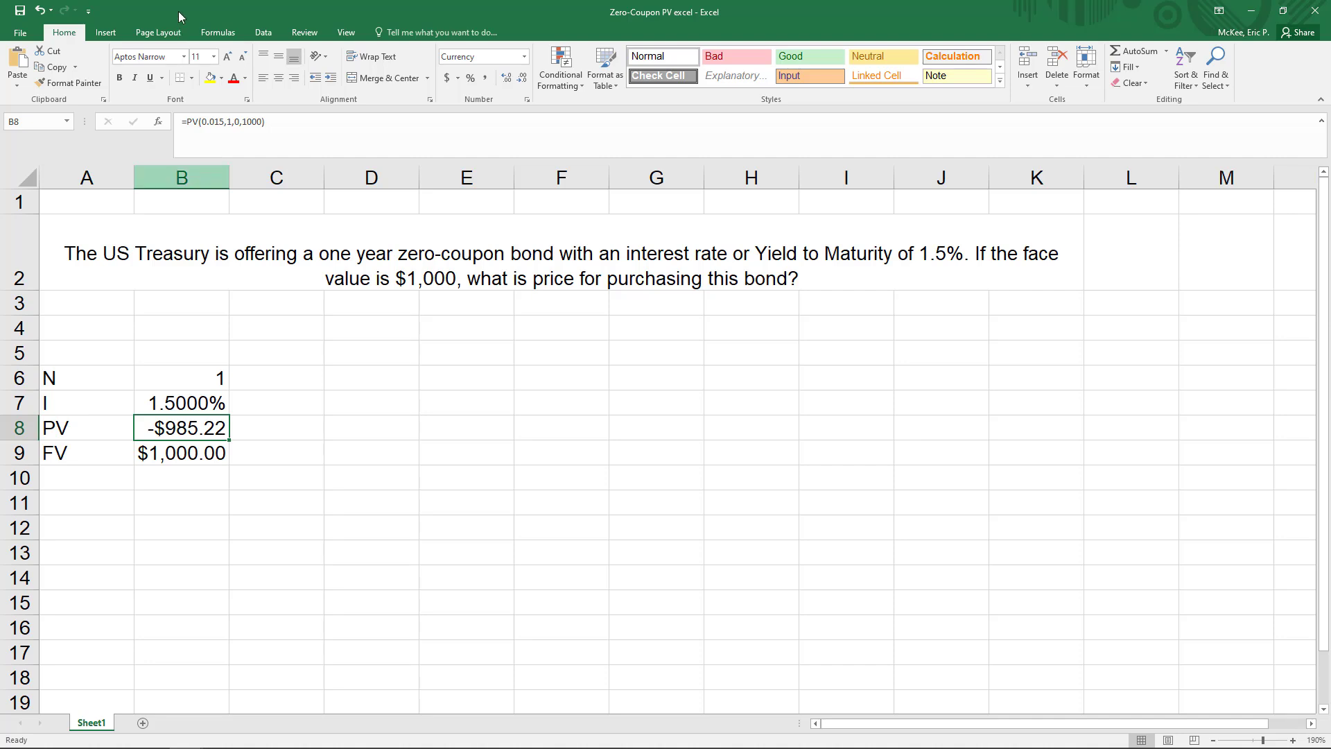
{"action": "left_click", "coordinate": [179, 454]}
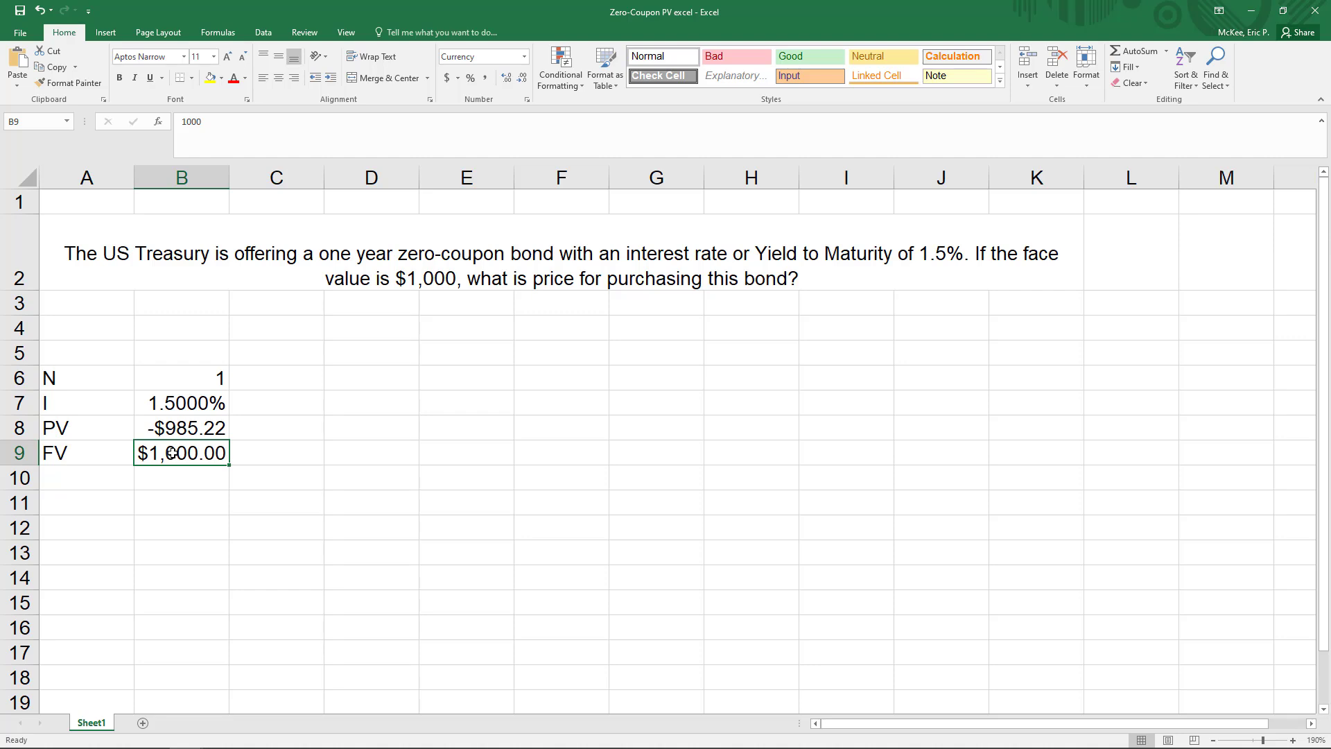
{"action": "key", "text": "Up"}
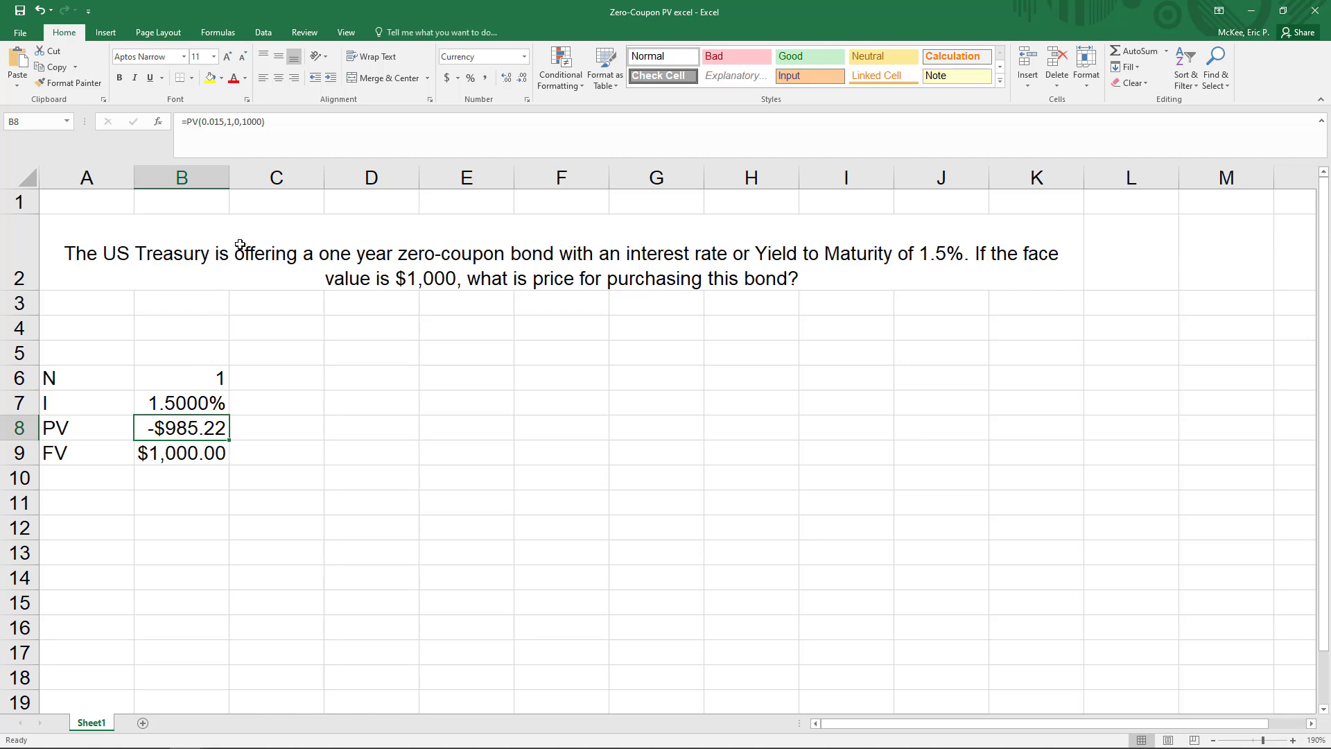
{"action": "left_click_drag", "start_coordinate": [263, 123], "coordinate": [202, 123]}
{"action": "key", "text": "BackSpace"}
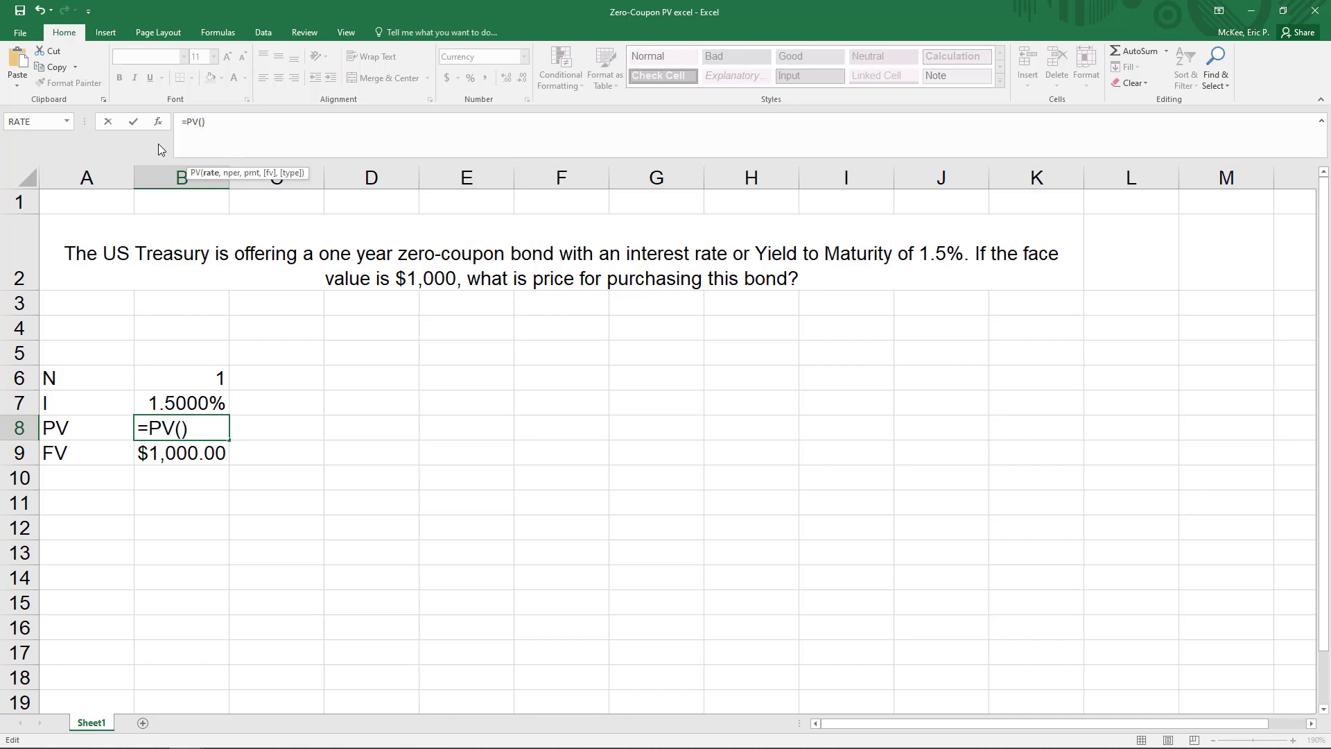
{"action": "left_click", "coordinate": [161, 402]}
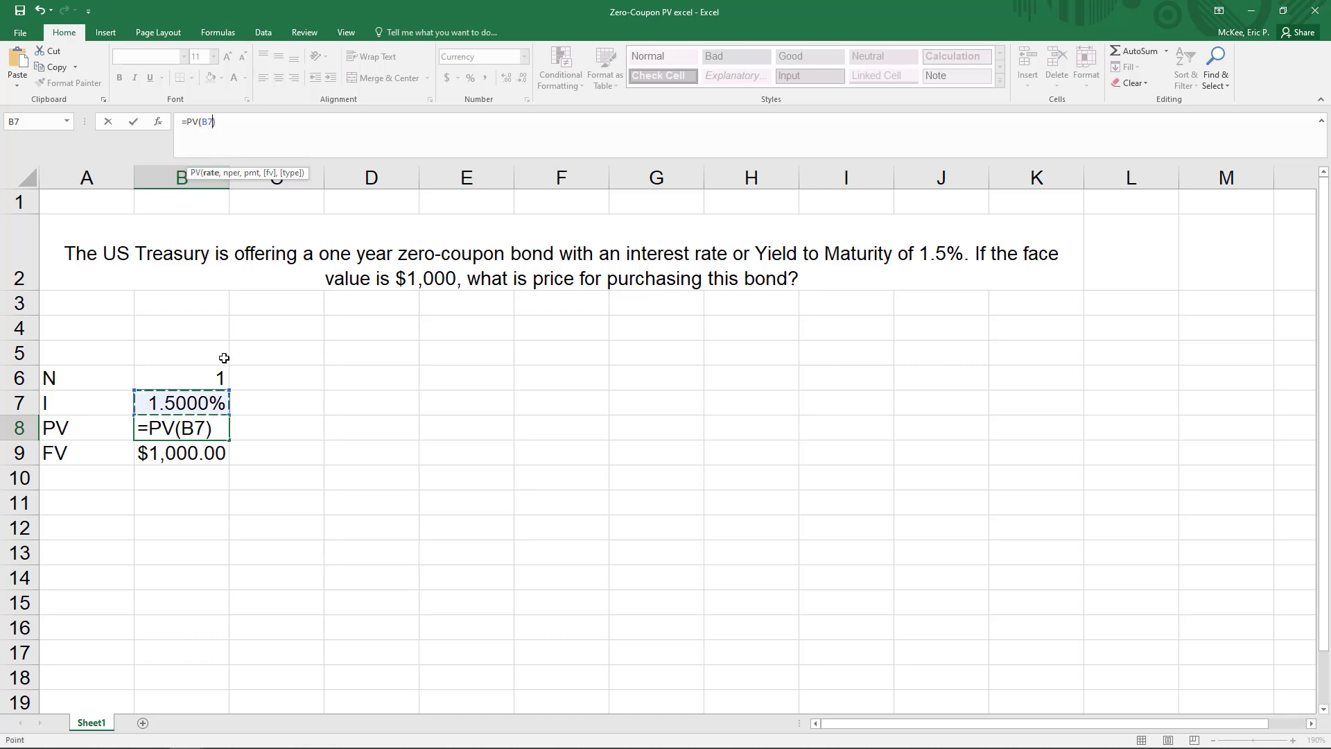
{"action": "type", "text": ","}
{"action": "left_click", "coordinate": [179, 381]}
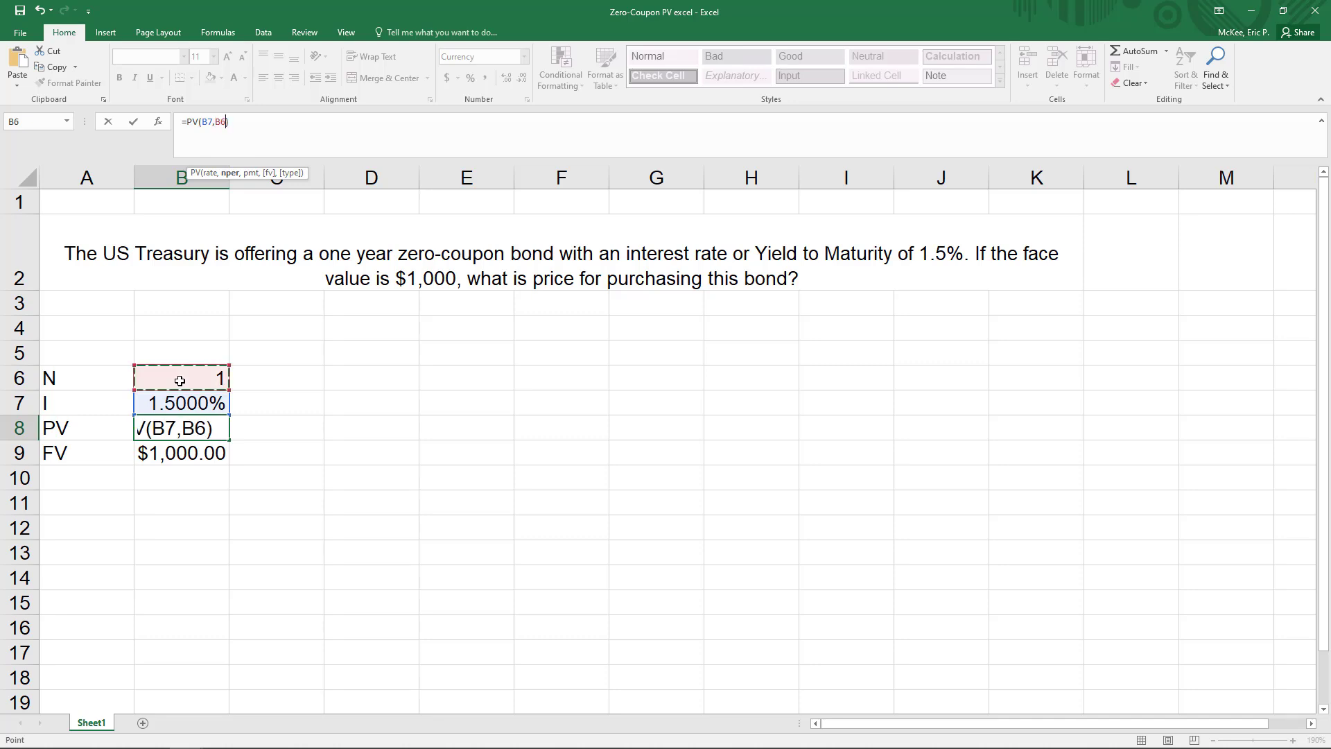
{"action": "type", "text": ",0,"}
{"action": "left_click", "coordinate": [167, 455]}
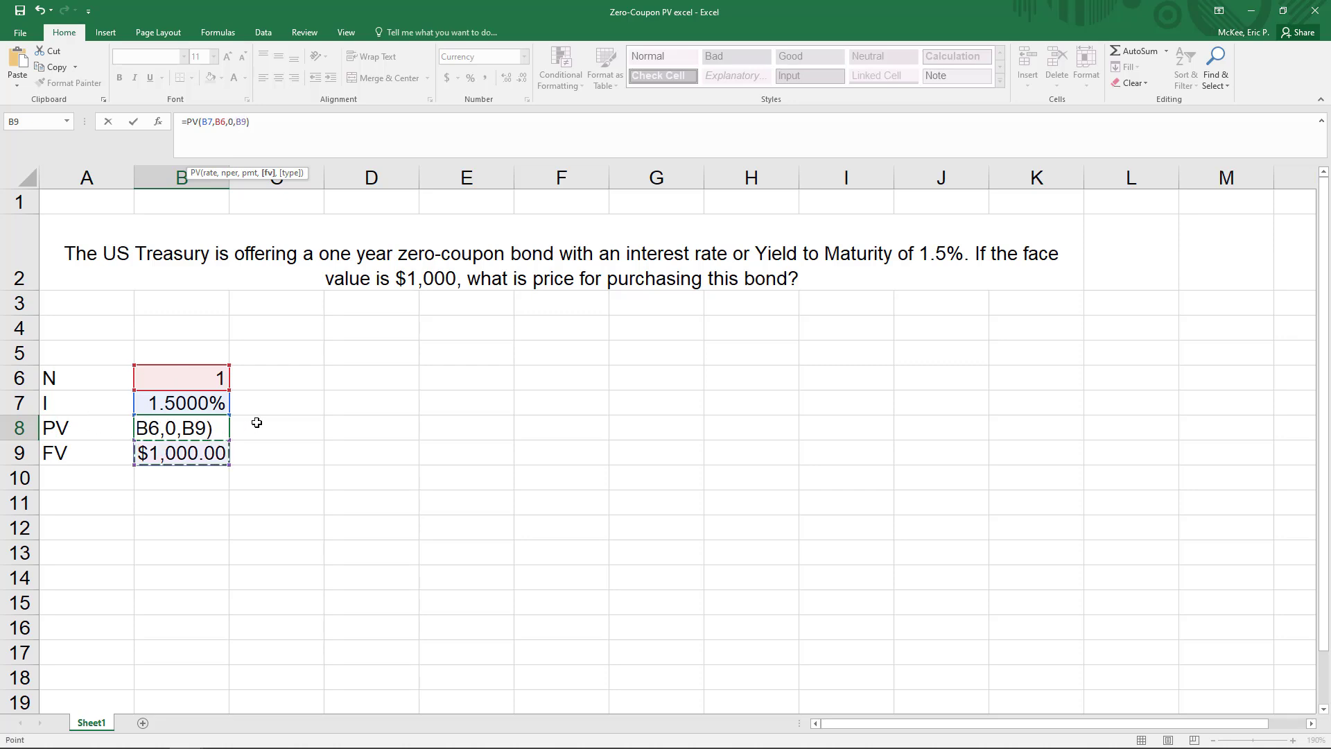
{"action": "type", "text": ")"}
{"action": "key", "text": "Return"}
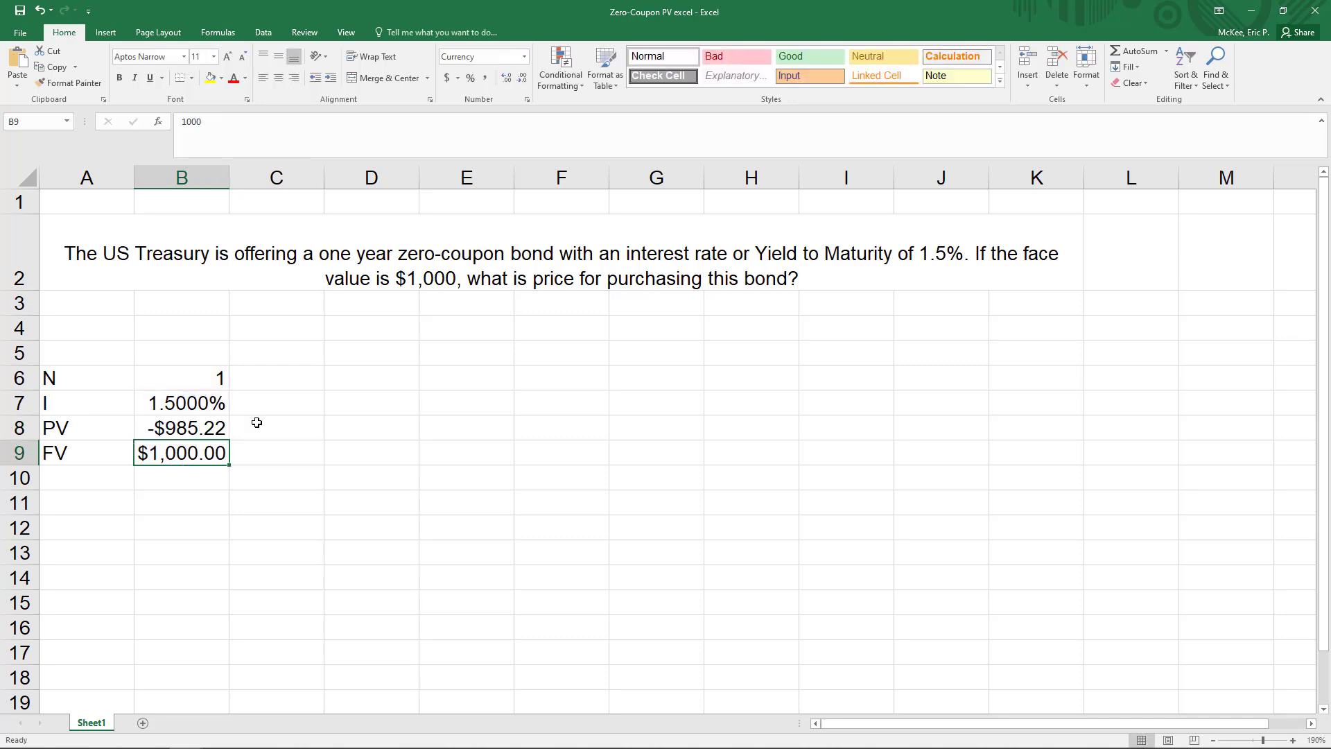
{"action": "left_click_drag", "start_coordinate": [109, 434], "coordinate": [160, 428]}
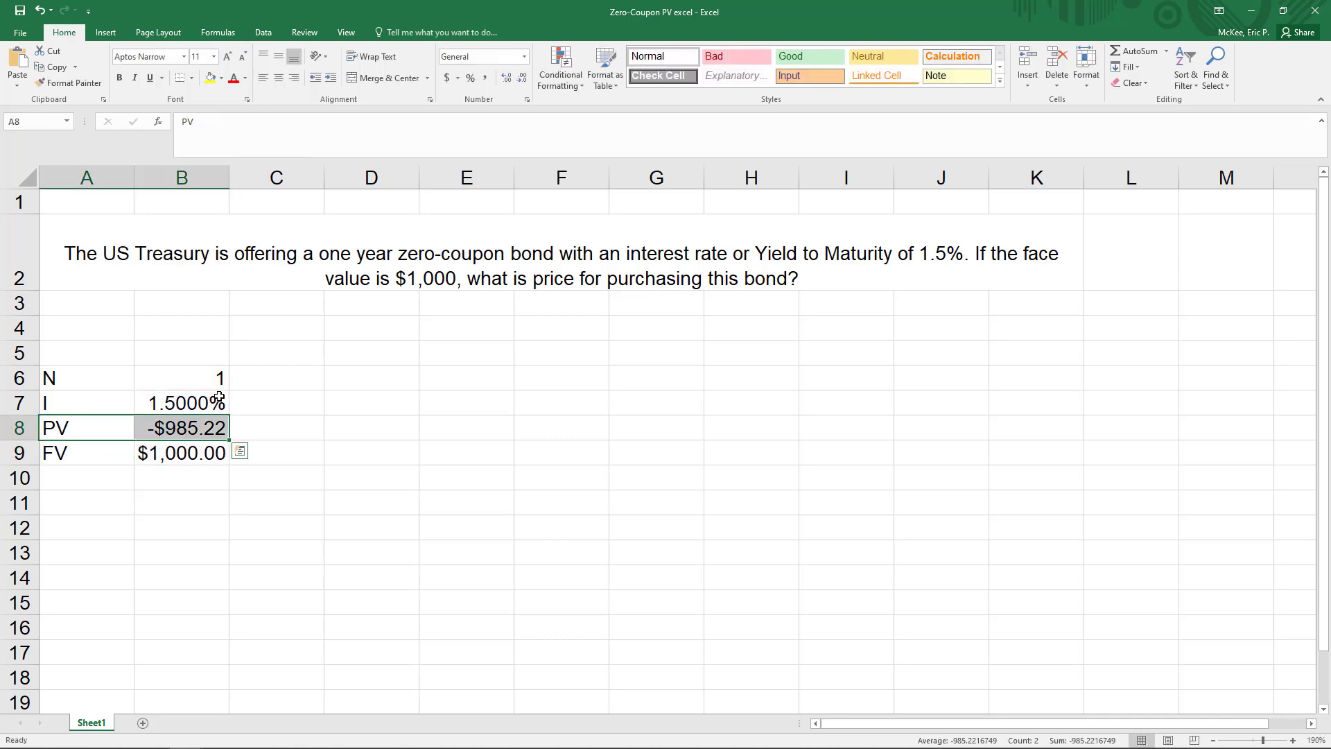
{"action": "left_click", "coordinate": [121, 481]}
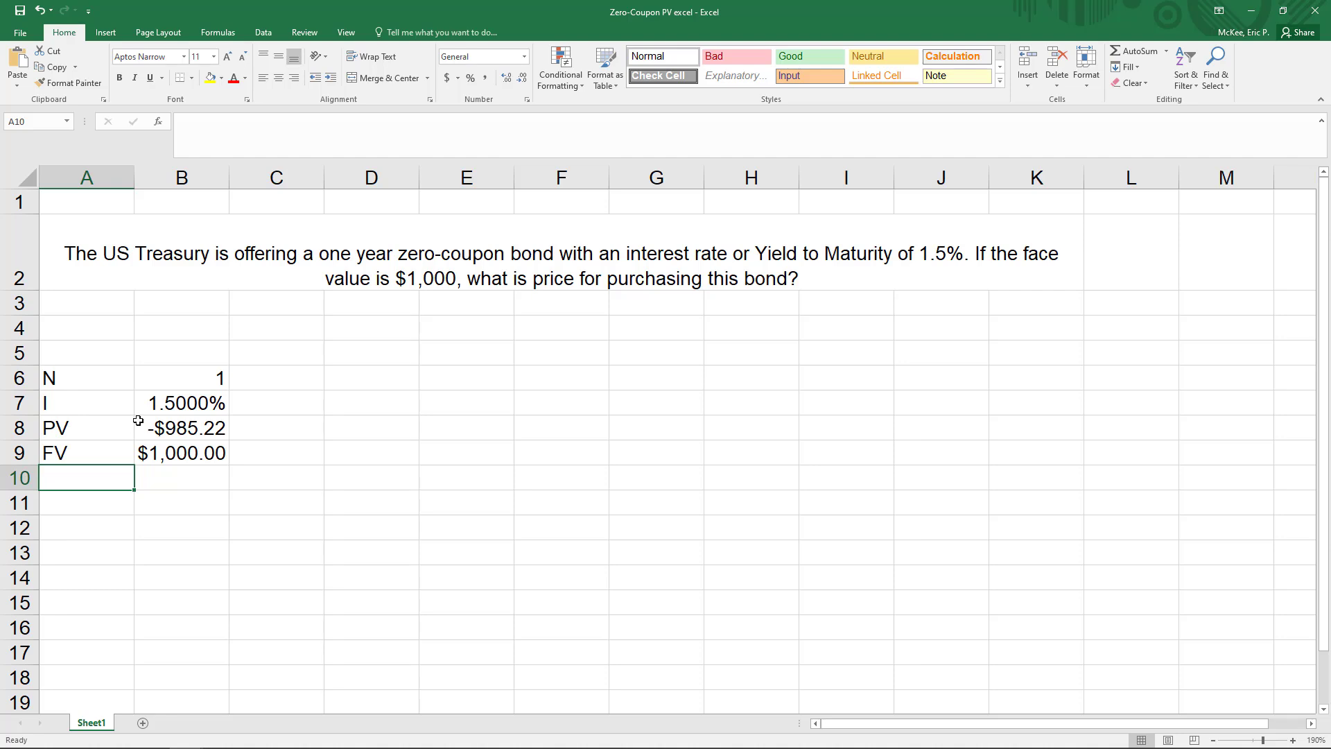
{"action": "left_click_drag", "start_coordinate": [122, 412], "coordinate": [201, 380]}
{"action": "left_click", "coordinate": [110, 386]}
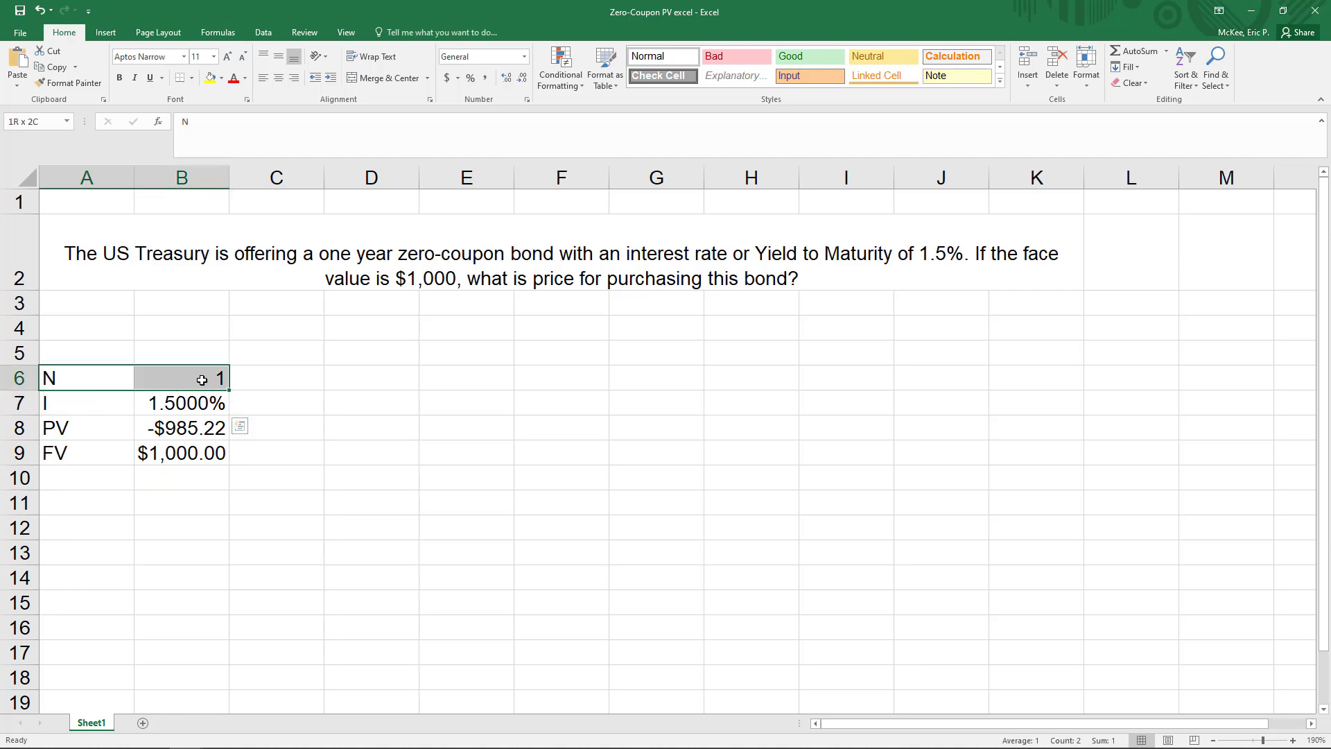
{"action": "left_click_drag", "start_coordinate": [202, 380], "coordinate": [201, 380]}
{"action": "mouse_move", "coordinate": [118, 456]}
{"action": "left_mouse_down"}
{"action": "mouse_move", "coordinate": [163, 456]}
{"action": "mouse_move", "coordinate": [110, 456]}
{"action": "left_mouse_up"}
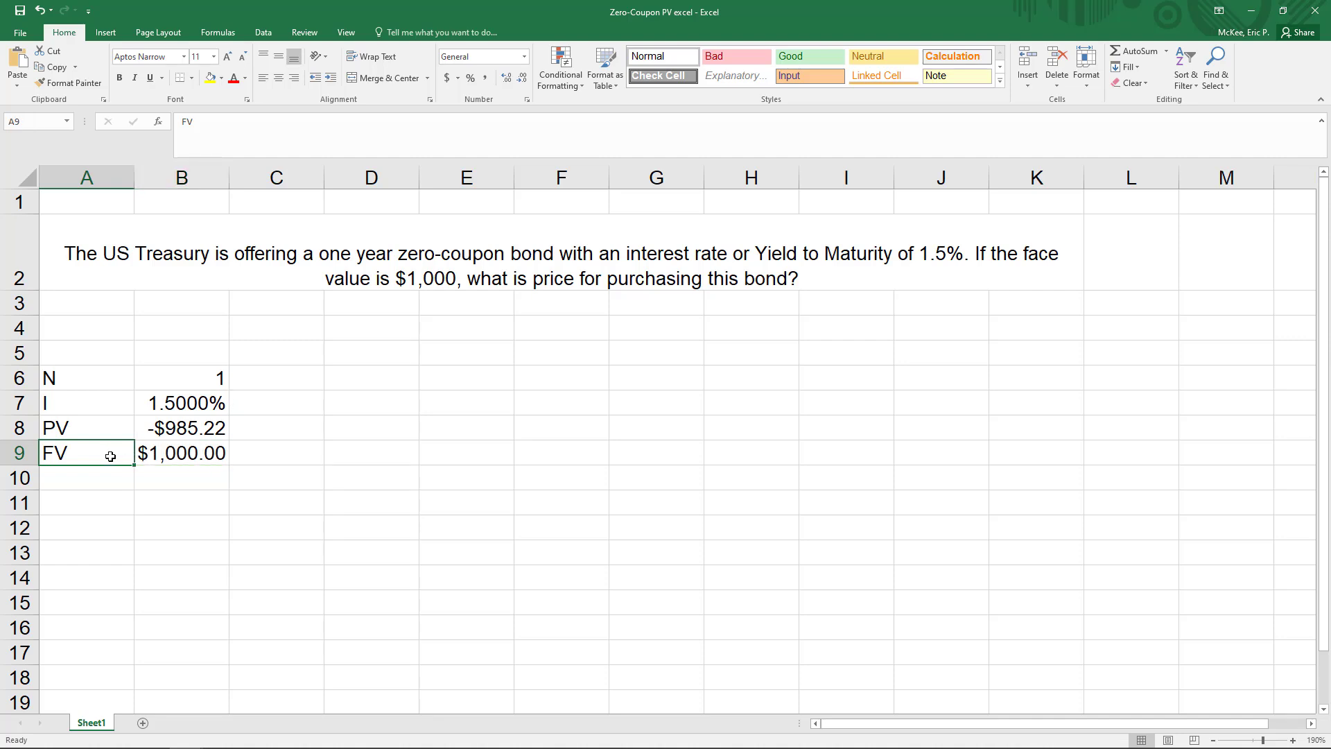
{"action": "left_click_drag", "start_coordinate": [199, 384], "coordinate": [206, 399]}
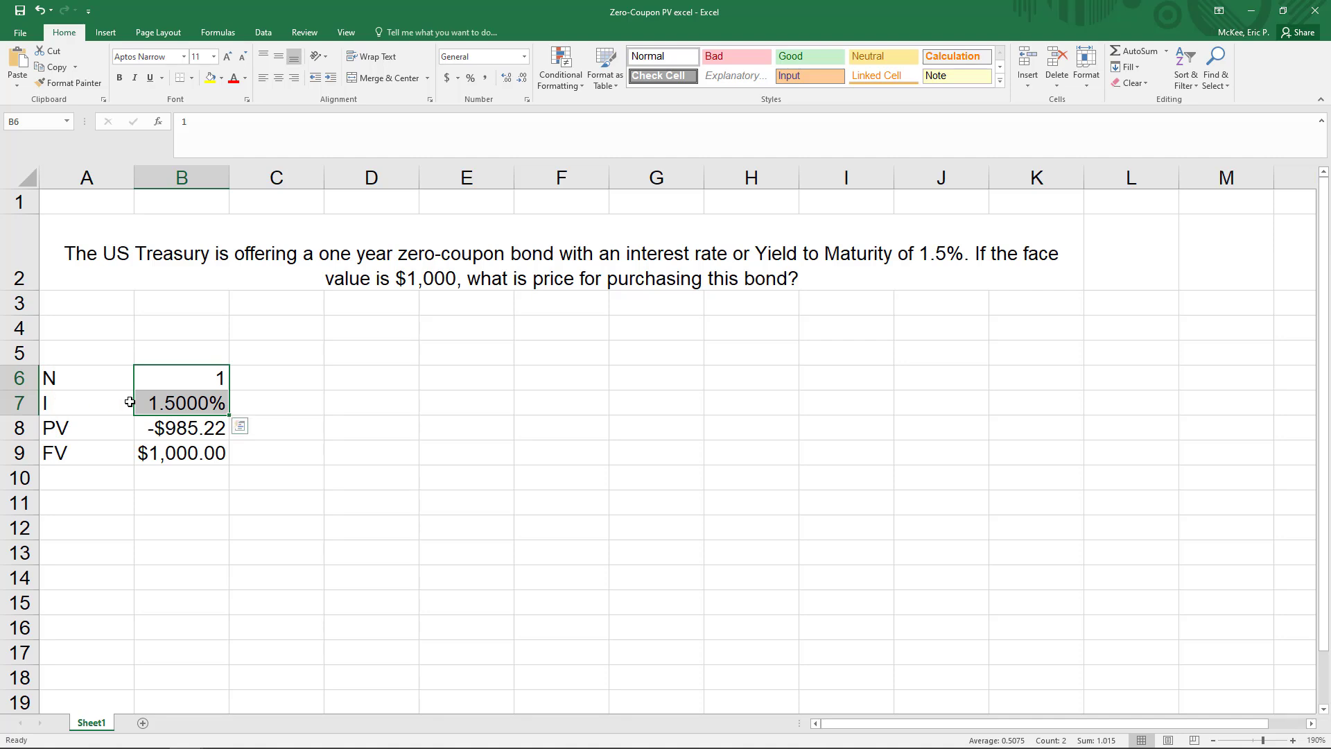
Step: Set the interest rate in cell B7 to 2.5% and select the PV label with its recalculated value
{"action": "left_click", "coordinate": [173, 408]}
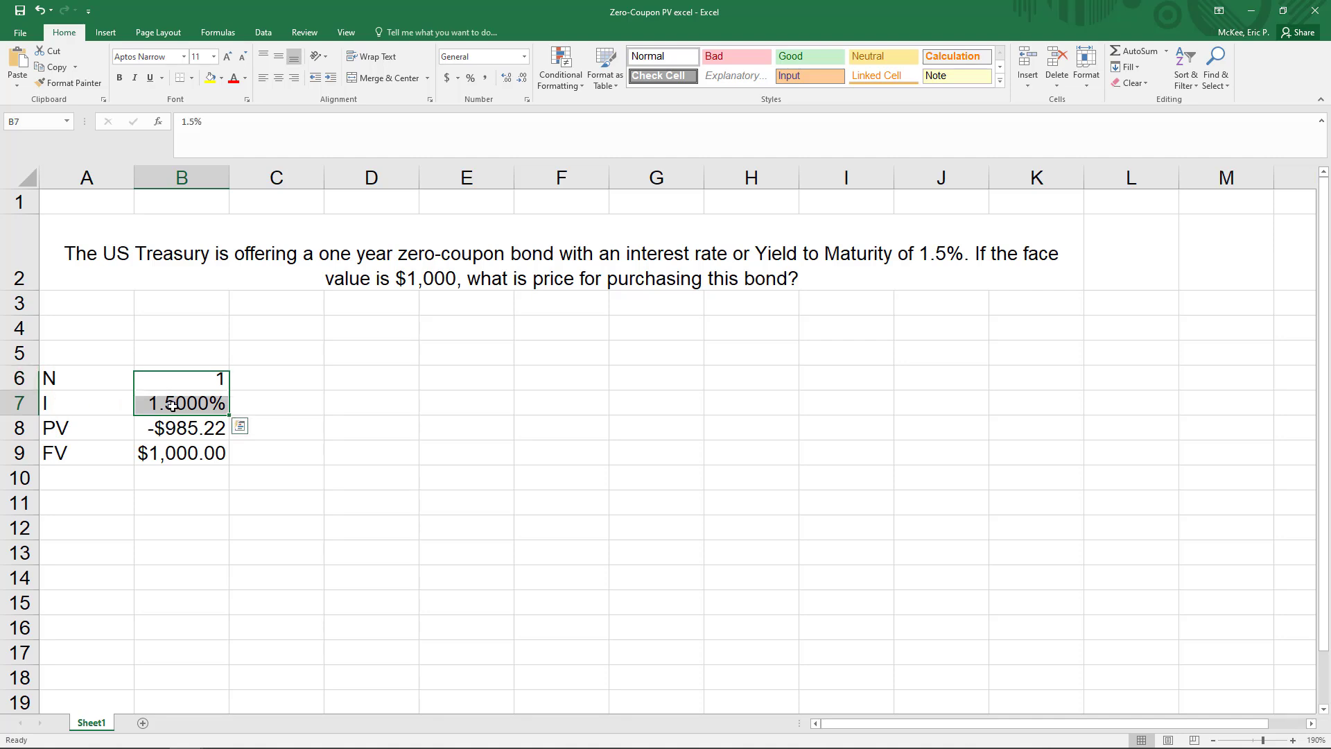
{"action": "type", "text": "2.5%"}
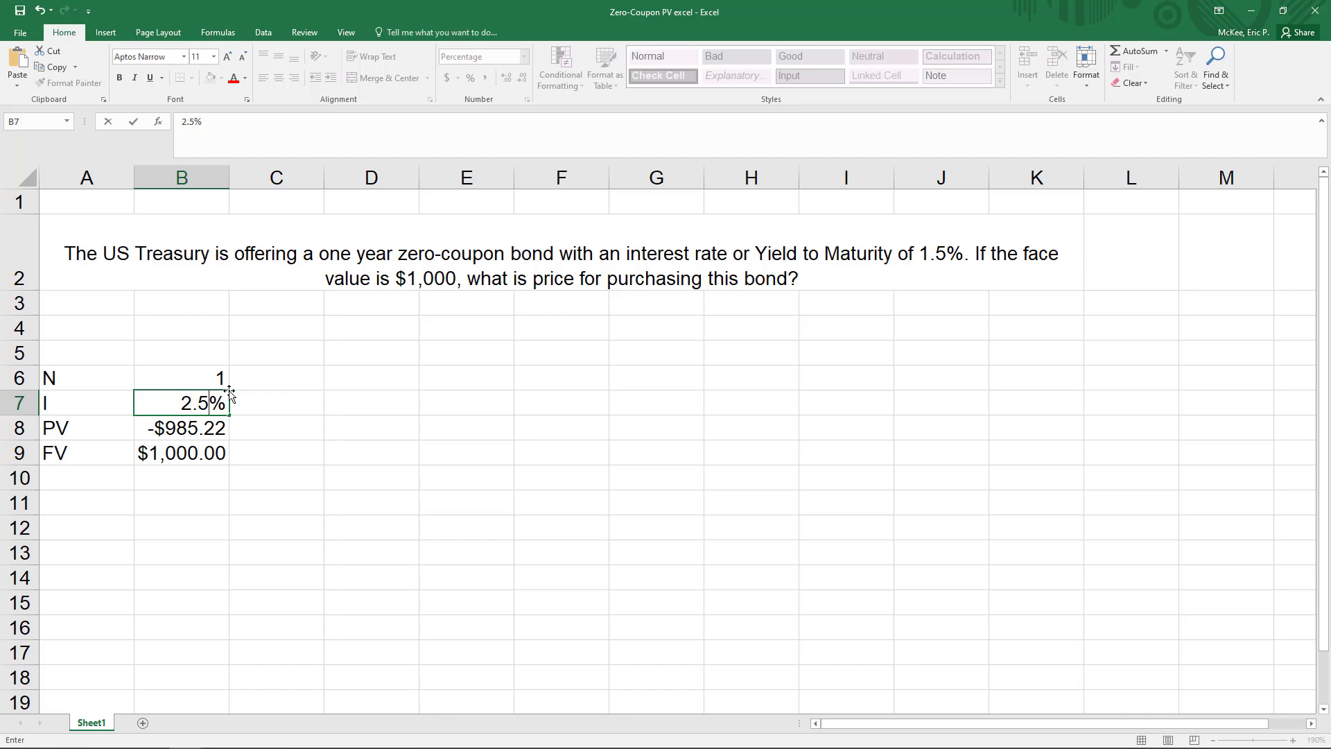
{"action": "key", "text": "Return"}
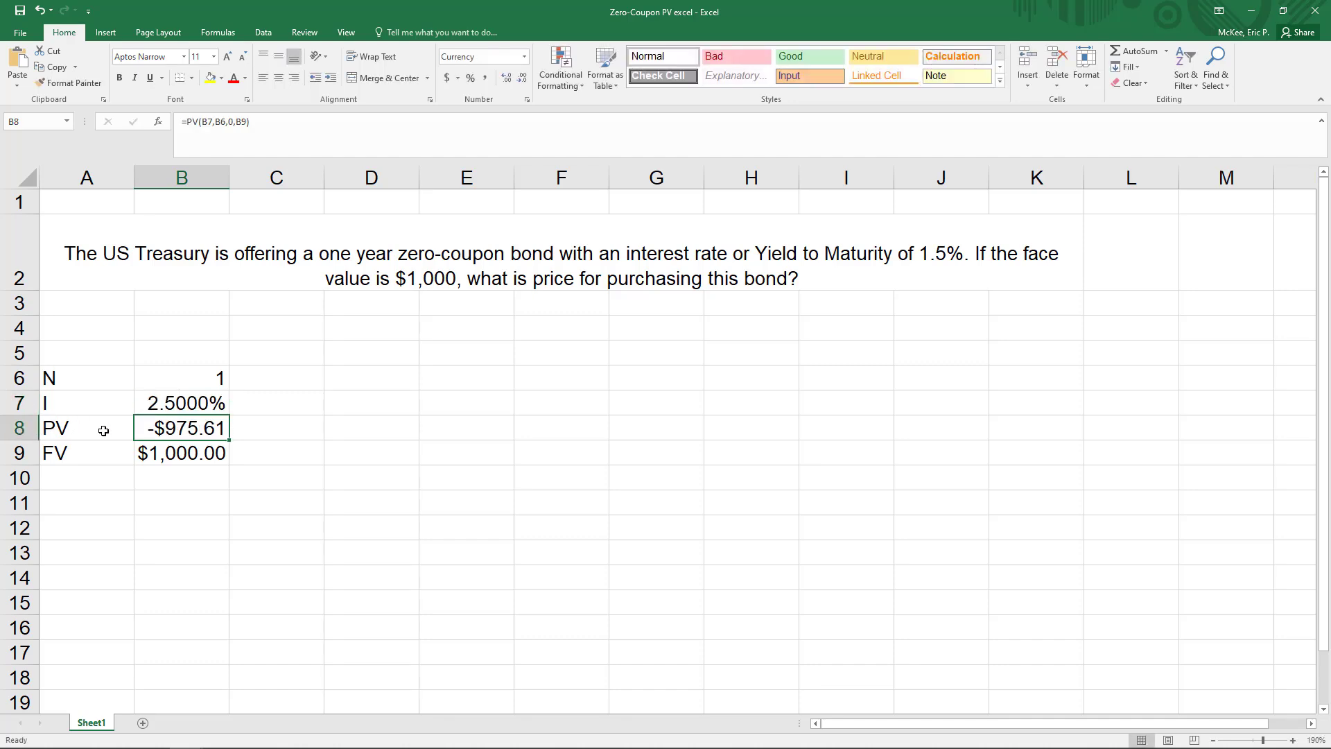
{"action": "left_click_drag", "start_coordinate": [98, 427], "coordinate": [168, 428]}
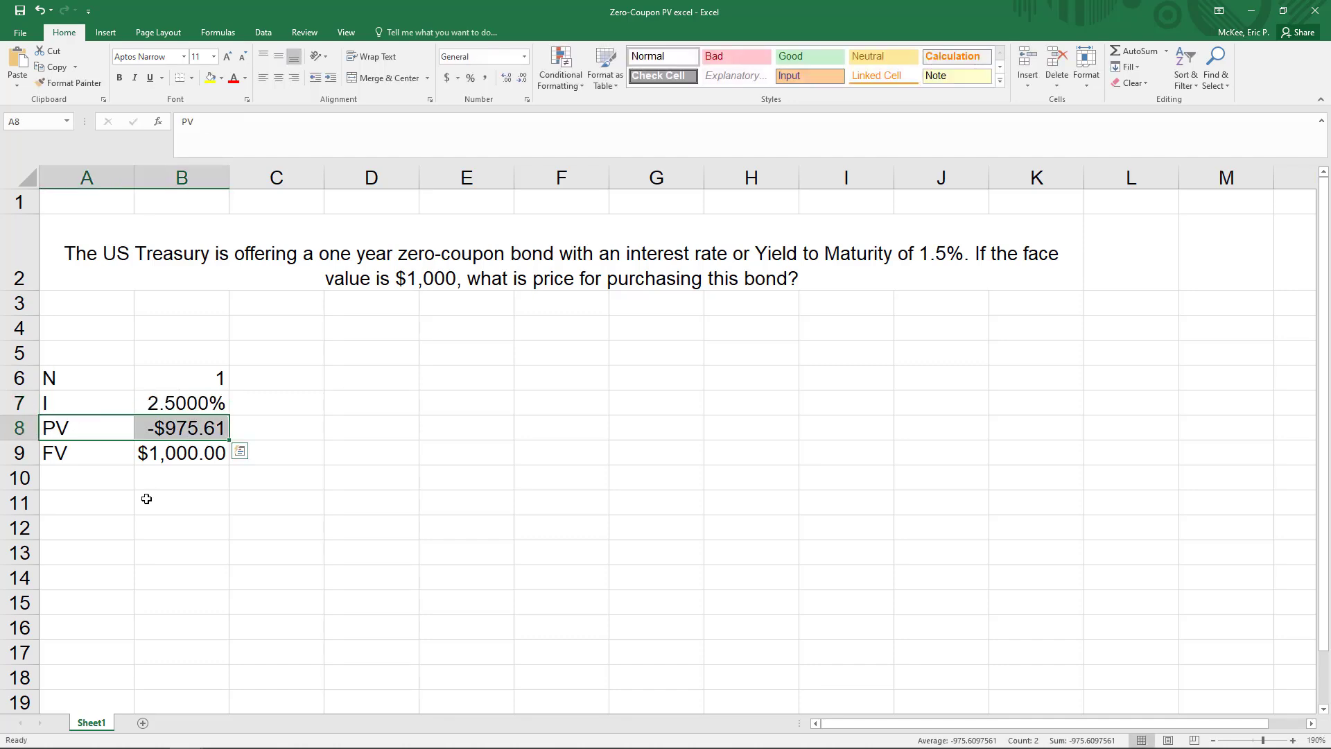